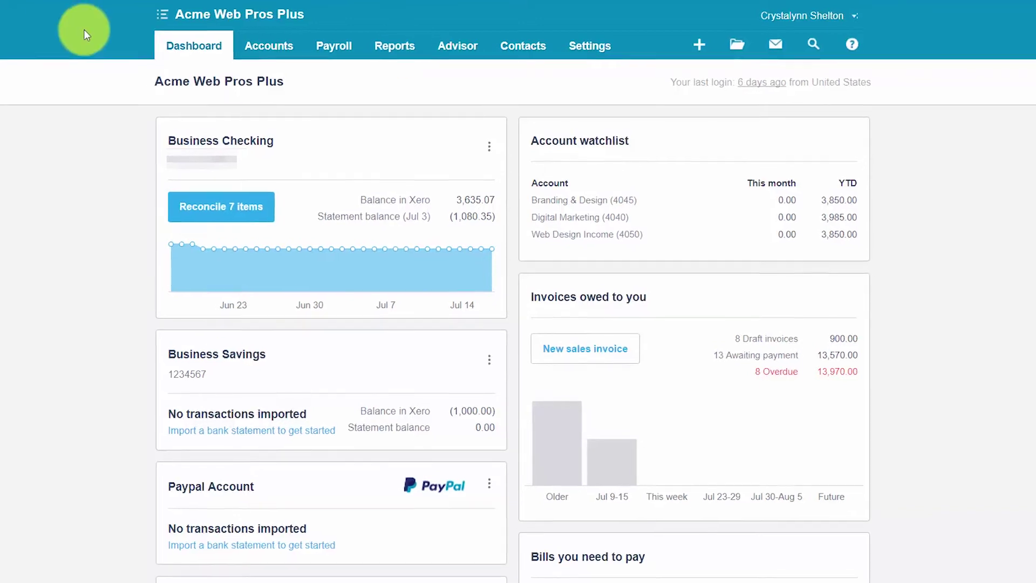
# - Open the Statement of Cash Flows report from the Financial section of the full reports list
pyautogui.click(363, 51)
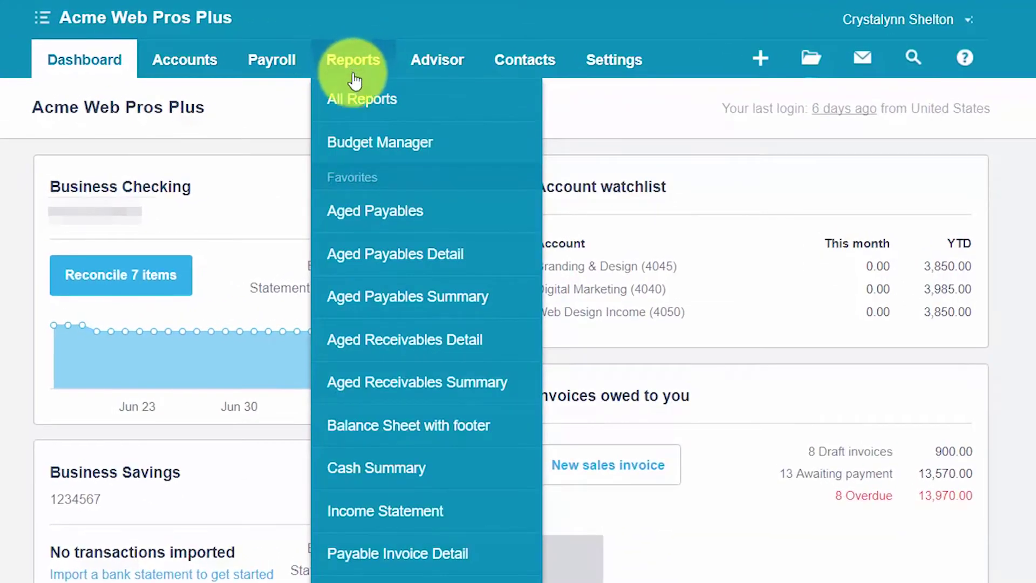
pyautogui.click(356, 111)
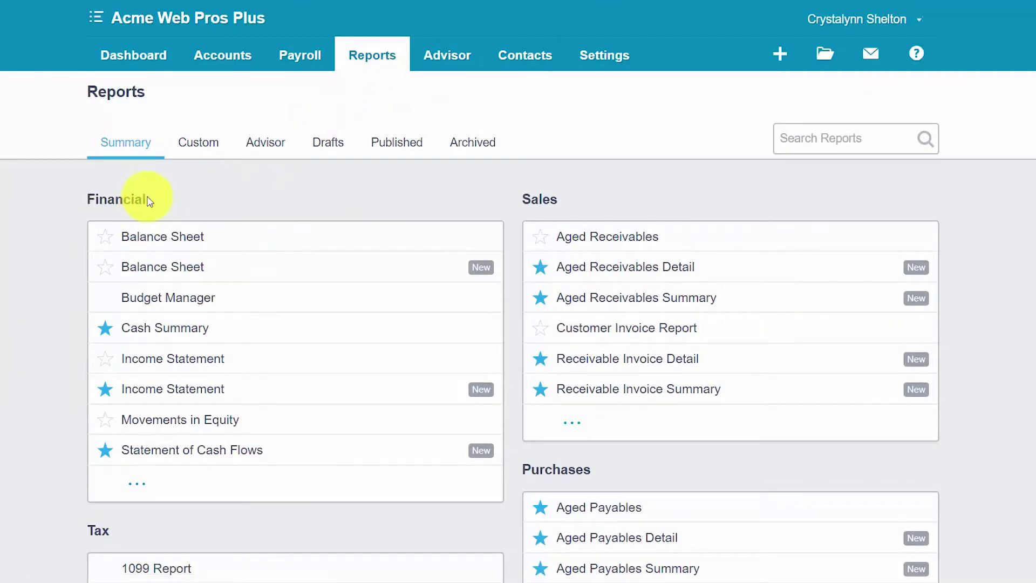
pyautogui.scroll(-1, 194, 329)
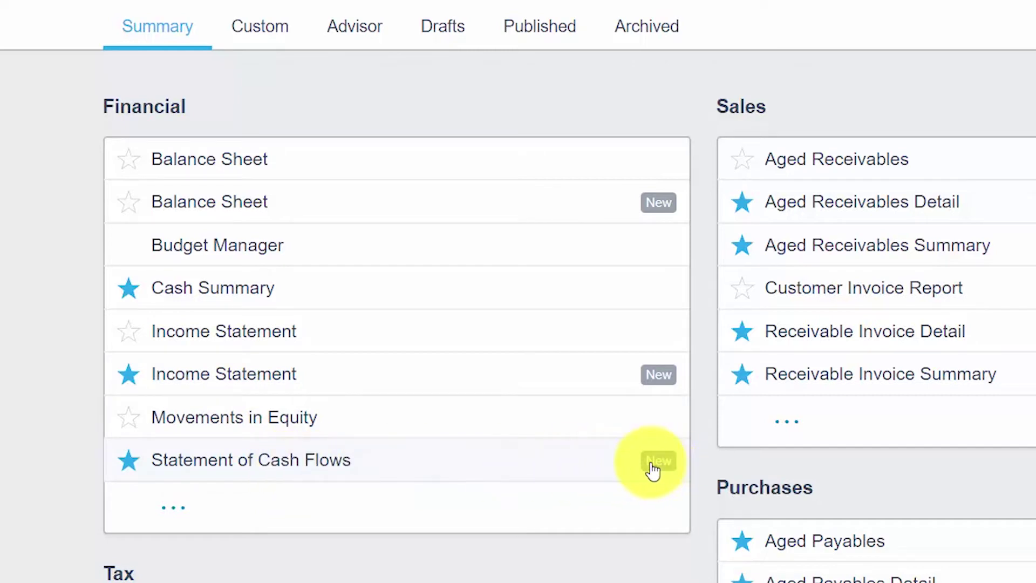
pyautogui.click(320, 467)
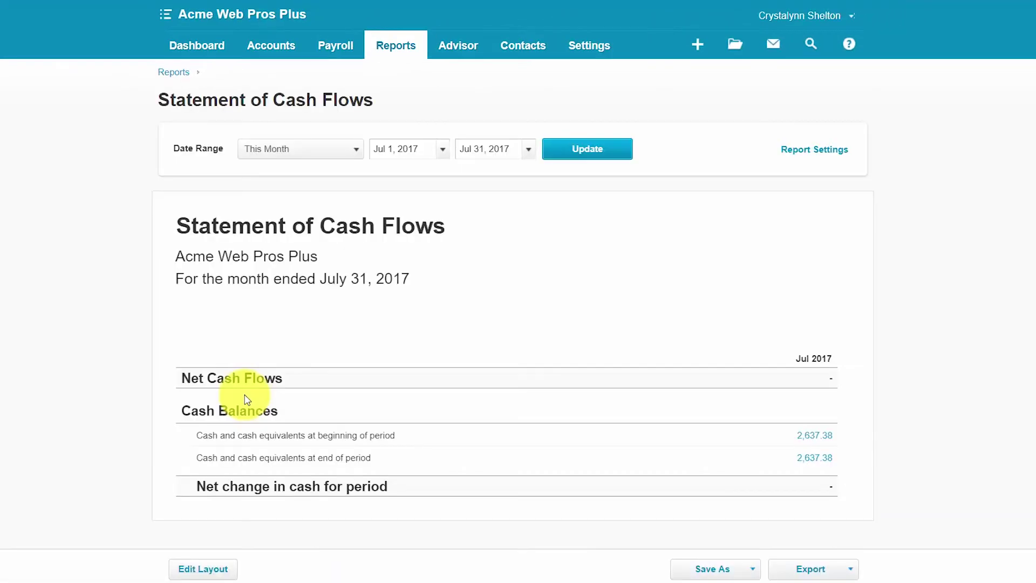
# - Set the report's date range to Last Month and update the Statement of Cash Flows
pyautogui.click(356, 155)
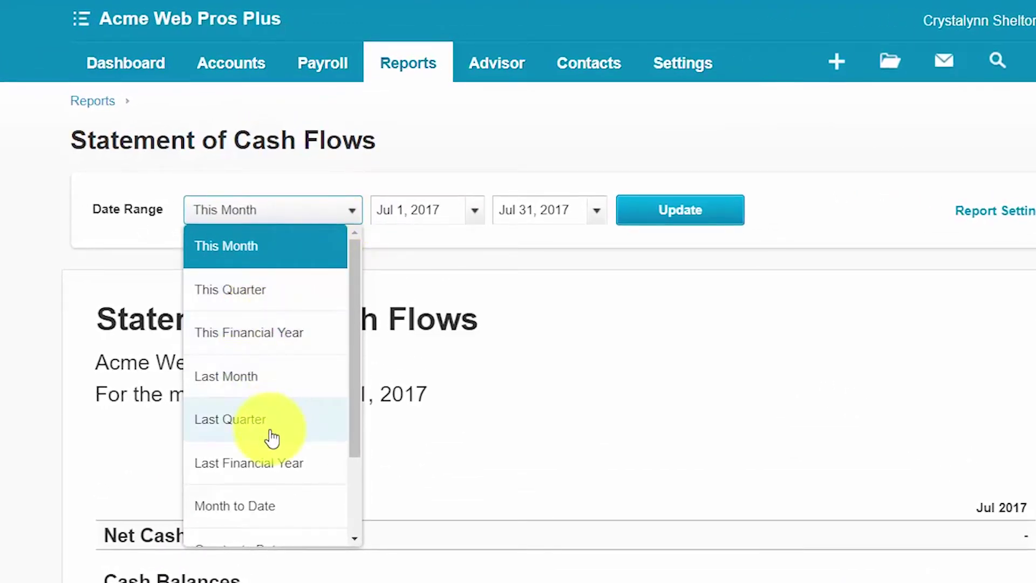
pyautogui.click(462, 215)
pyautogui.click(578, 211)
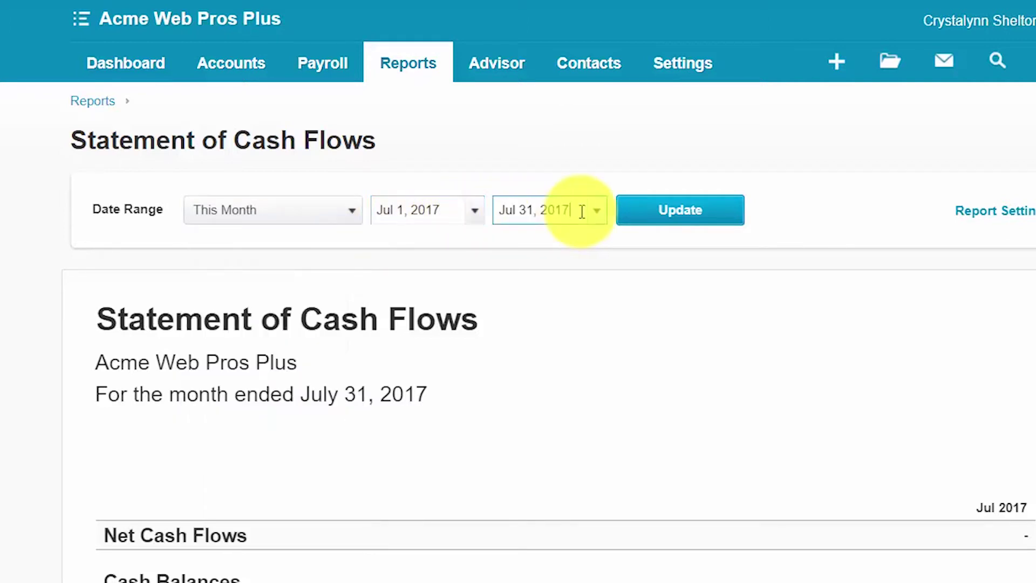
pyautogui.click(351, 215)
pyautogui.click(286, 378)
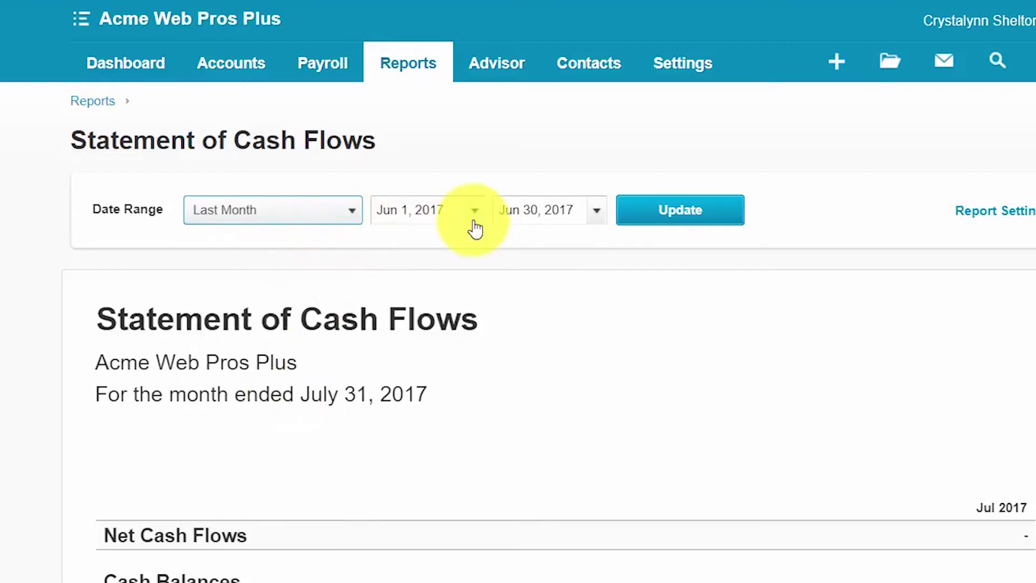
pyautogui.click(689, 214)
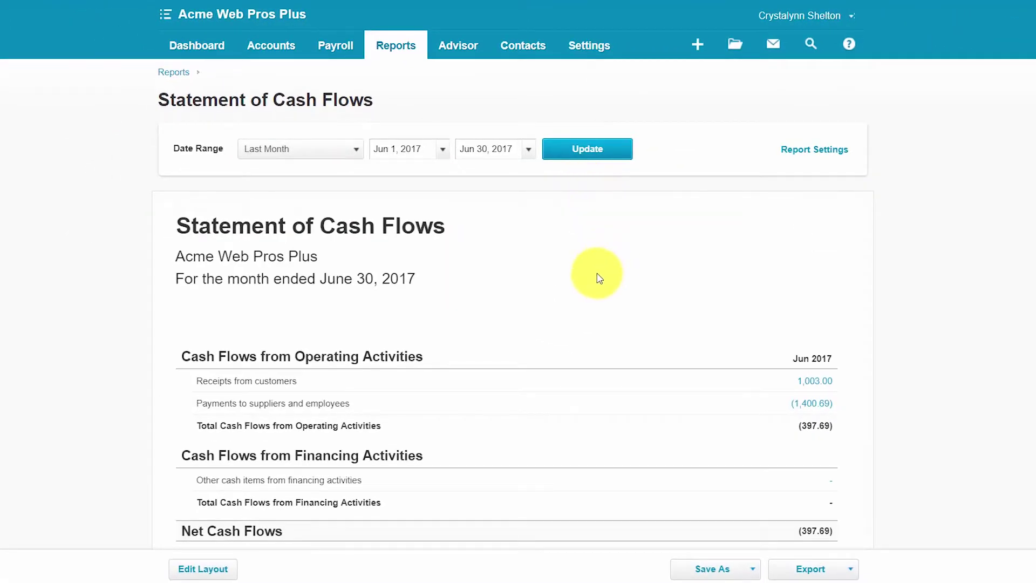
# - Review the whole cash flow statement and check which export and save options are available for it
pyautogui.scroll(-2, 591, 276)
pyautogui.scroll(-3, 591, 277)
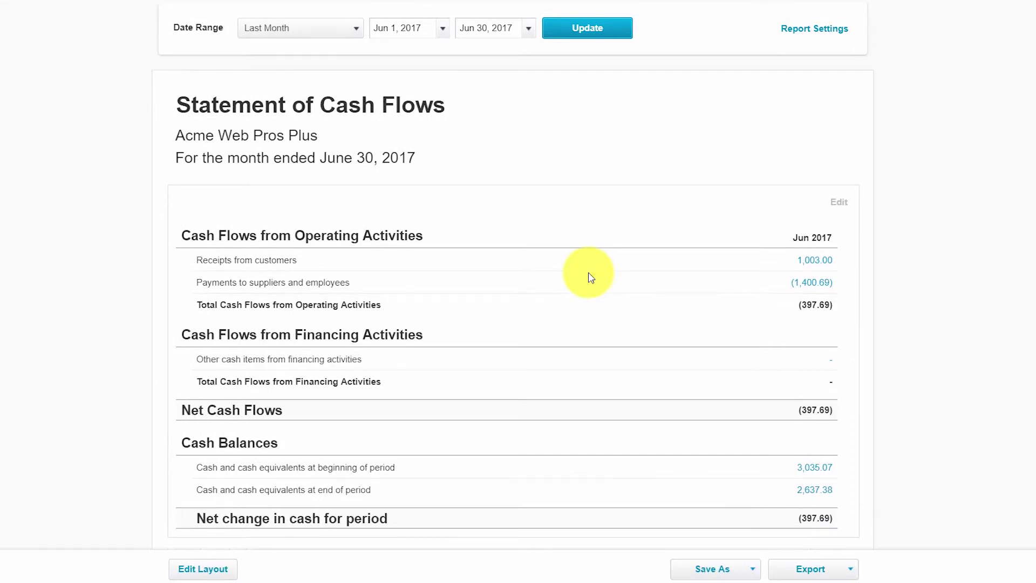
pyautogui.scroll(-2, 590, 278)
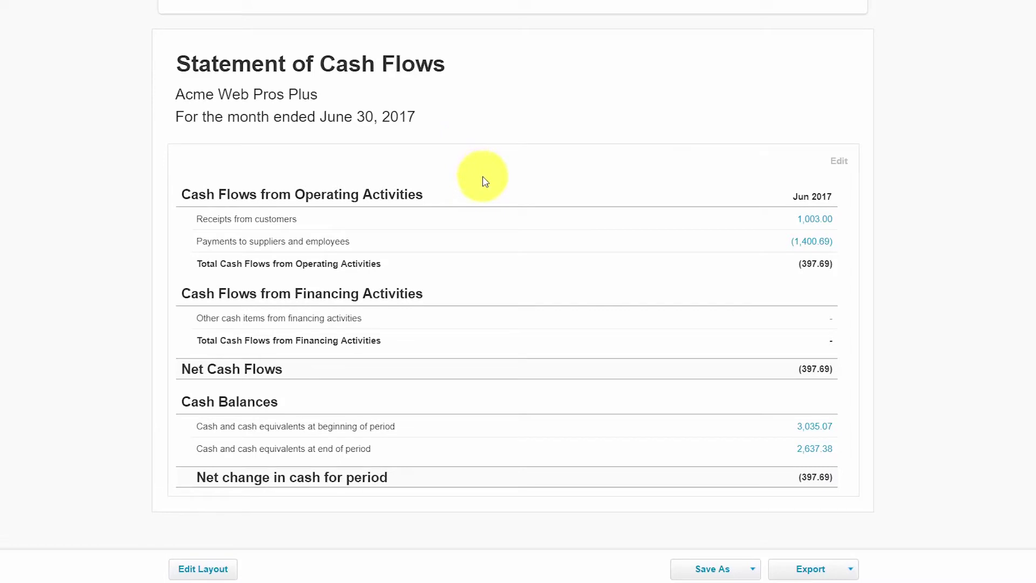
pyautogui.scroll(-3, 498, 221)
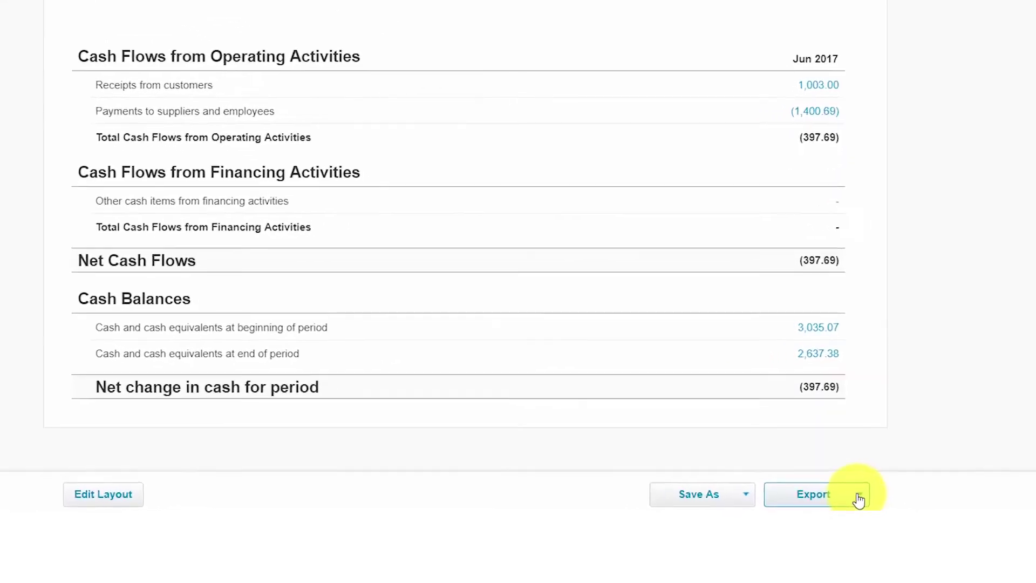
pyautogui.click(870, 492)
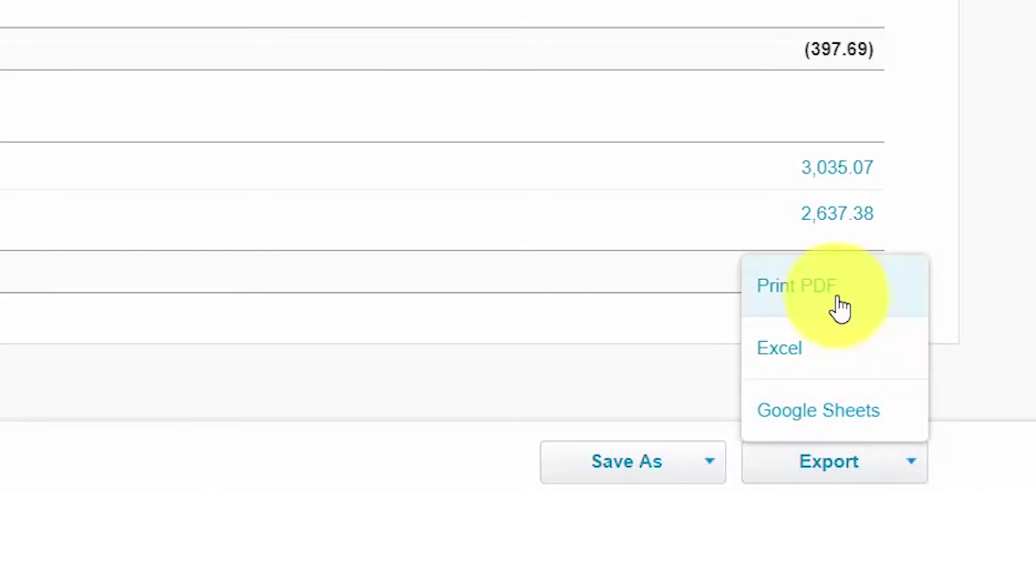
pyautogui.click(1001, 422)
pyautogui.click(707, 472)
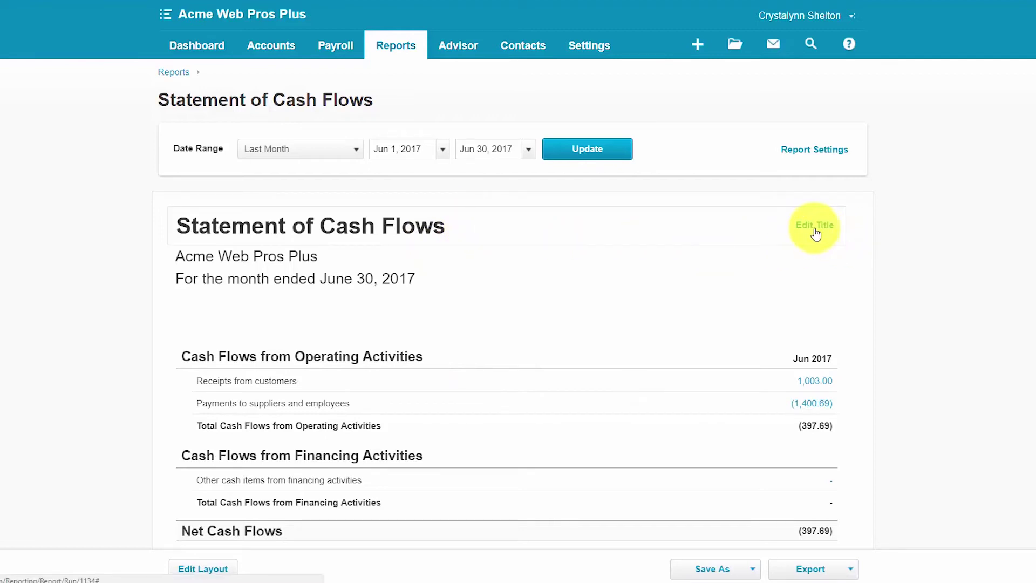
# - Change the report title to "Cash Flow Statement"
pyautogui.click(815, 226)
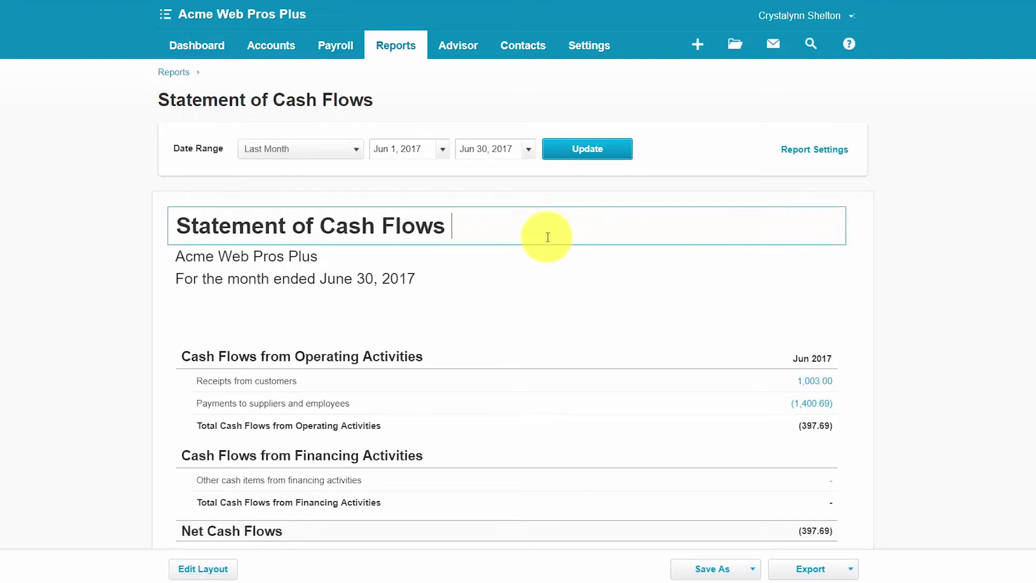
pyautogui.press('BackSpace')
pyautogui.press('BackSpace')
pyautogui.press('BackSpace')
pyautogui.press('BackSpace')
pyautogui.press('BackSpace')
pyautogui.press('BackSpace')
pyautogui.press('BackSpace')
pyautogui.press('BackSpace')
pyautogui.press('BackSpace')
pyautogui.press('BackSpace')
pyautogui.press('BackSpace')
pyautogui.press('BackSpace')
pyautogui.press('BackSpace')
pyautogui.press('BackSpace')
pyautogui.press('BackSpace')
pyautogui.press('BackSpace')
pyautogui.press('BackSpace')
pyautogui.press('BackSpace')
pyautogui.press('BackSpace')
pyautogui.press('BackSpace')
pyautogui.press('BackSpace')
pyautogui.press('BackSpace')
pyautogui.write('Cash Flow Statement')
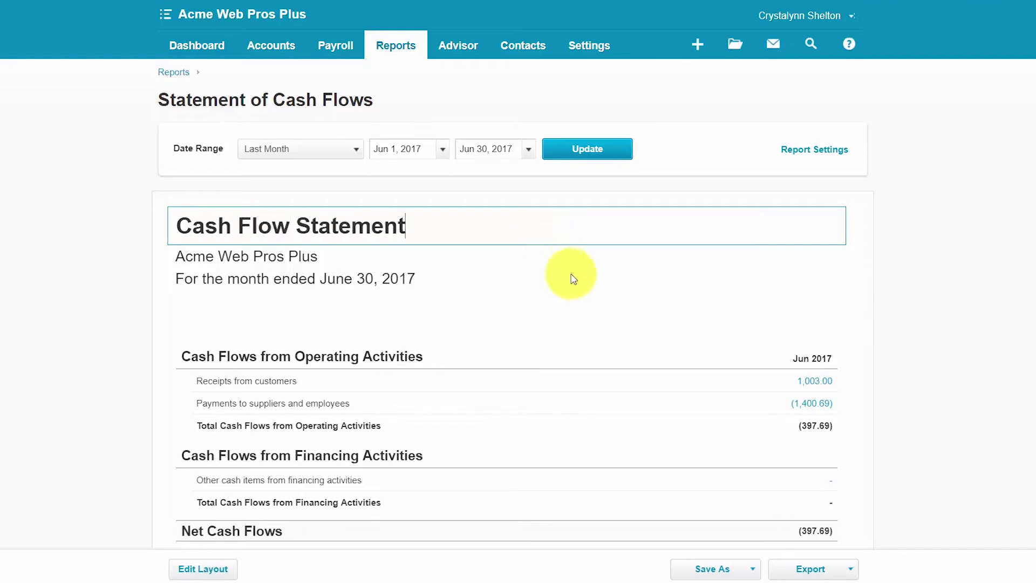
pyautogui.click(694, 297)
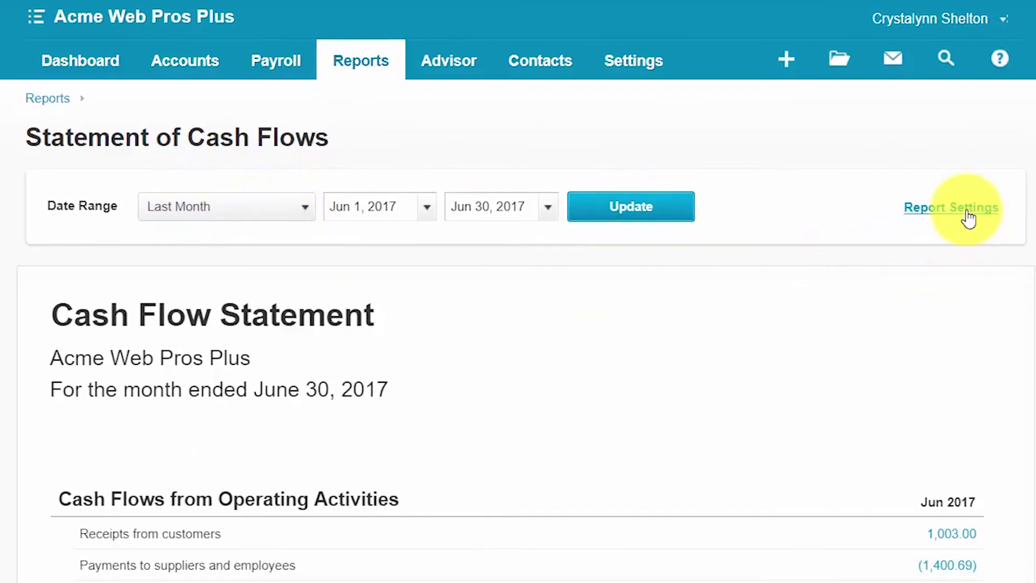
# - In the report settings, set the comparison to 1 previous period
pyautogui.click(951, 210)
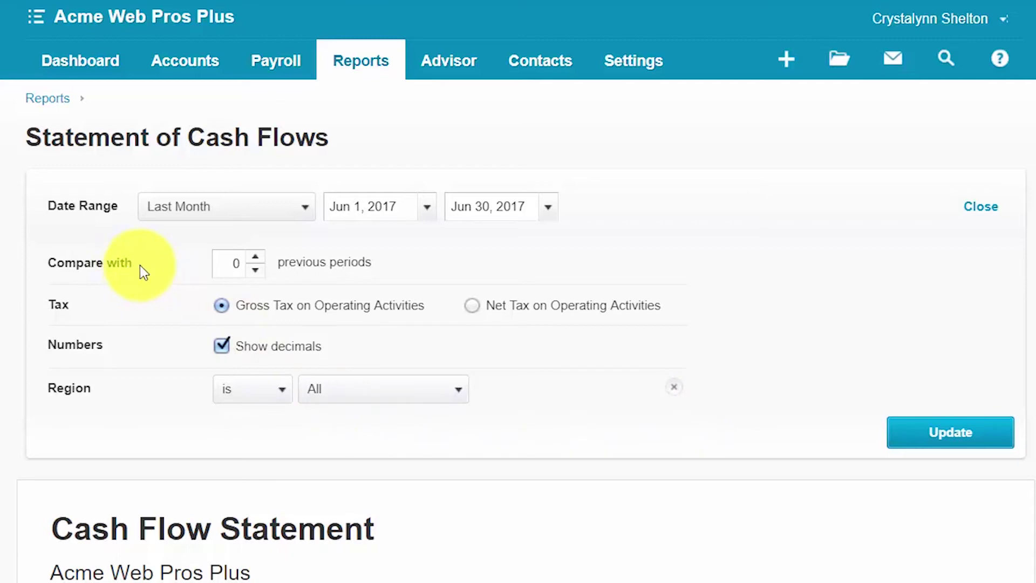
pyautogui.click(226, 267)
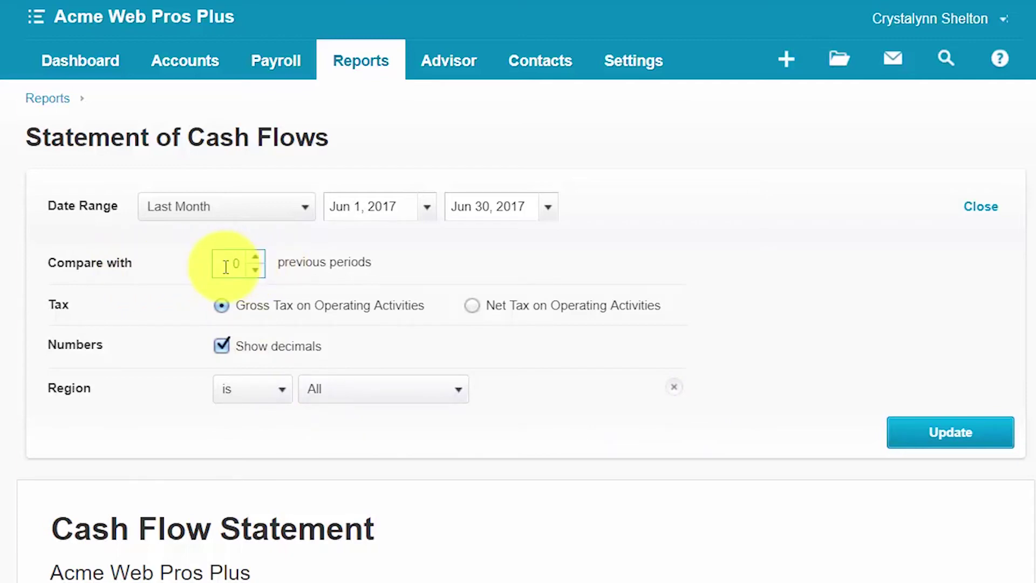
pyautogui.click(176, 309)
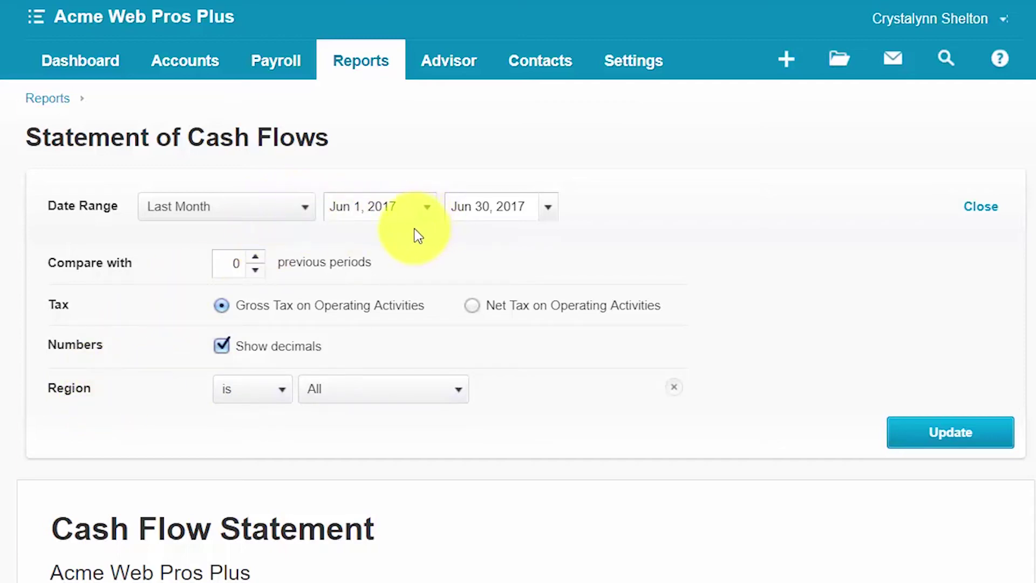
pyautogui.click(222, 270)
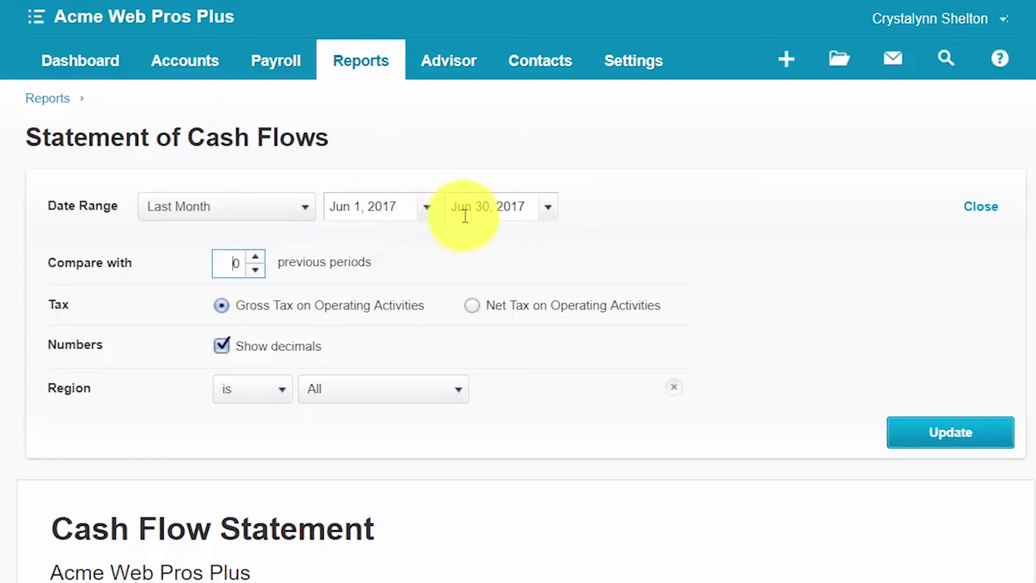
pyautogui.click(256, 257)
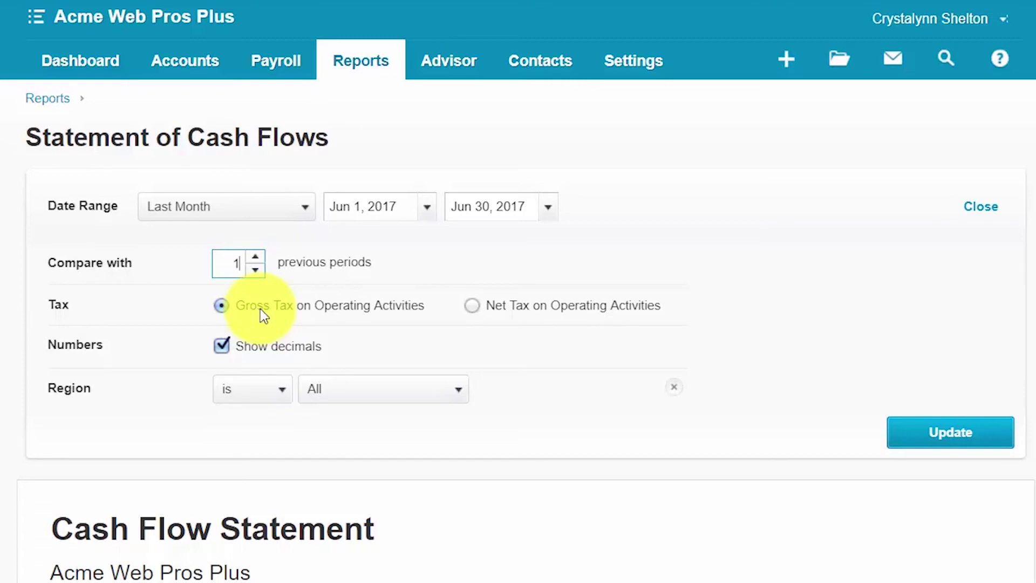
# - Try Net Tax on Operating Activities, return to Gross Tax on Operating Activities, and turn off decimals
pyautogui.click(473, 310)
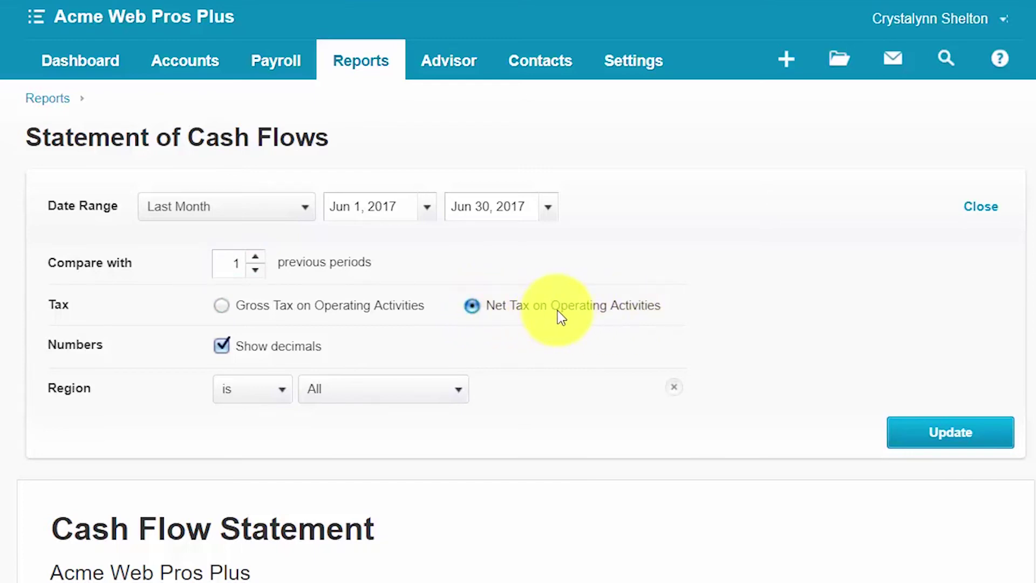
pyautogui.click(222, 306)
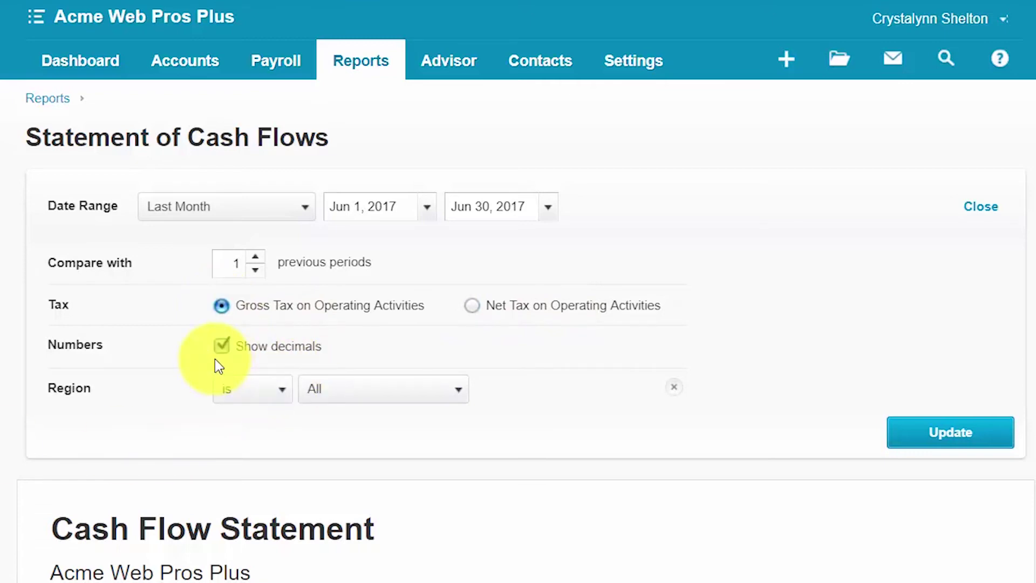
pyautogui.click(222, 347)
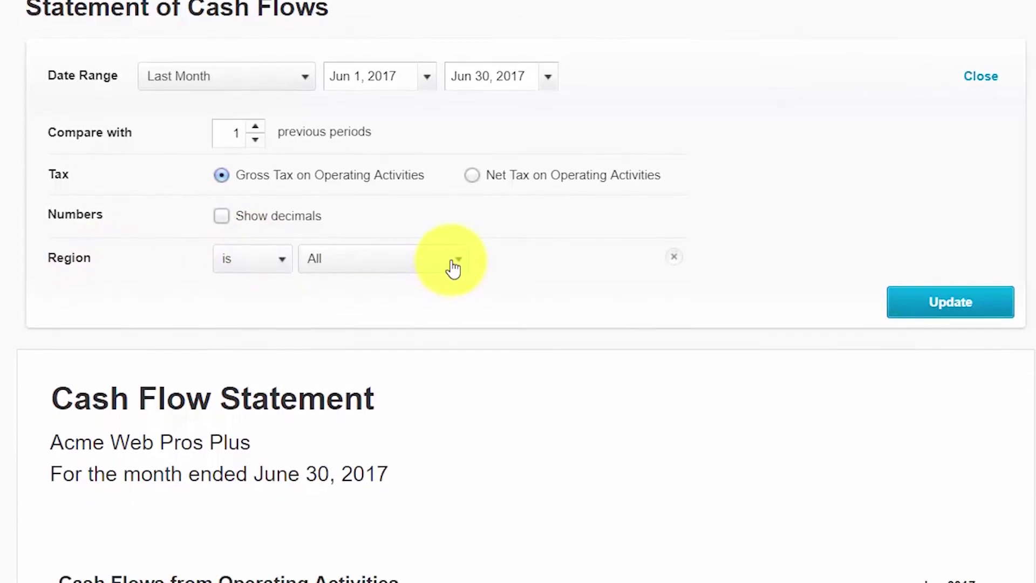
# - Try limiting the Region filter to East and North, and reset it to All
pyautogui.click(453, 274)
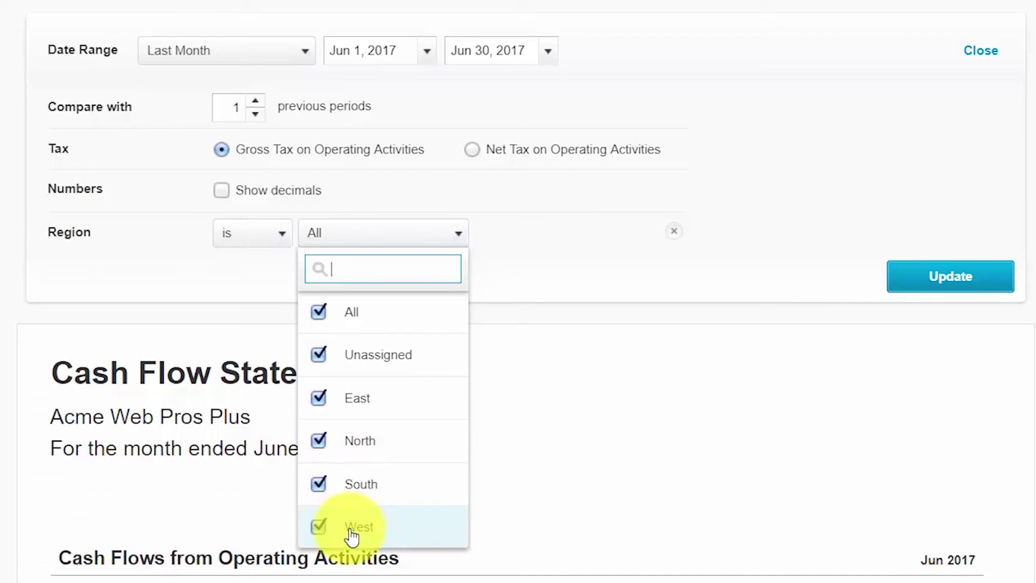
pyautogui.click(322, 322)
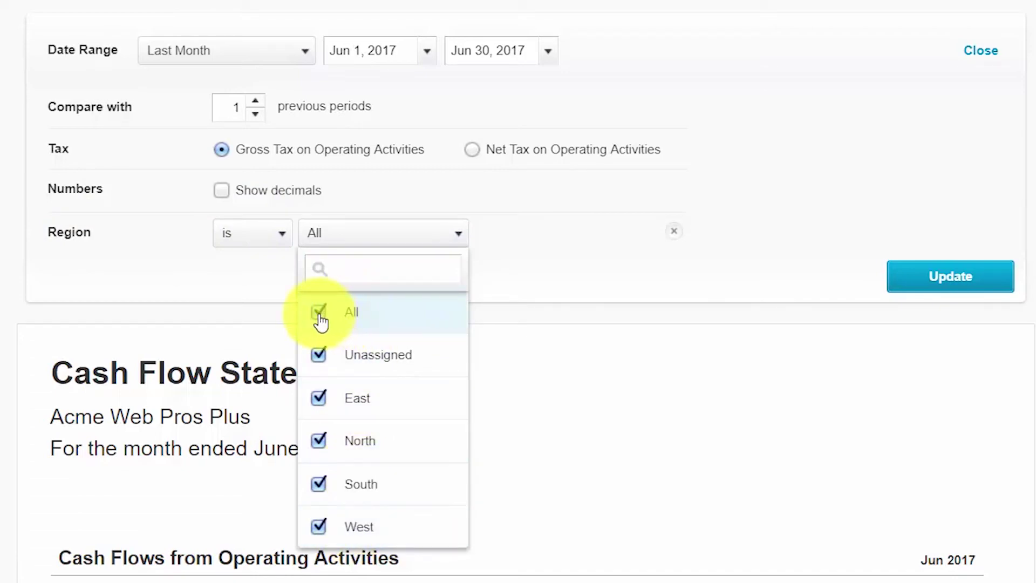
pyautogui.click(321, 416)
pyautogui.click(323, 440)
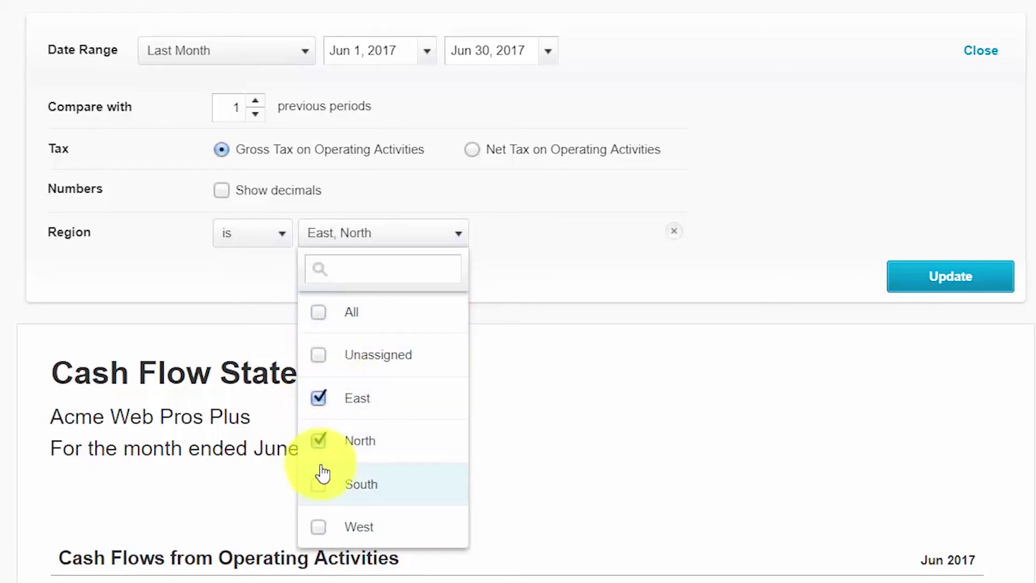
pyautogui.click(321, 313)
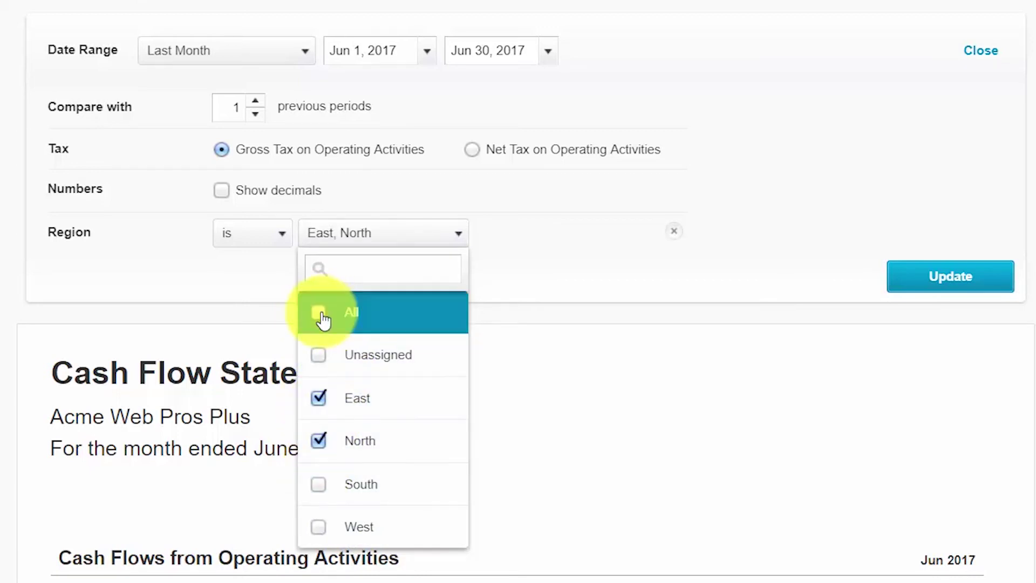
# - Turn on the display of decimals and update the report with the chosen settings
pyautogui.scroll(1, 569, 305)
pyautogui.scroll(2, 571, 309)
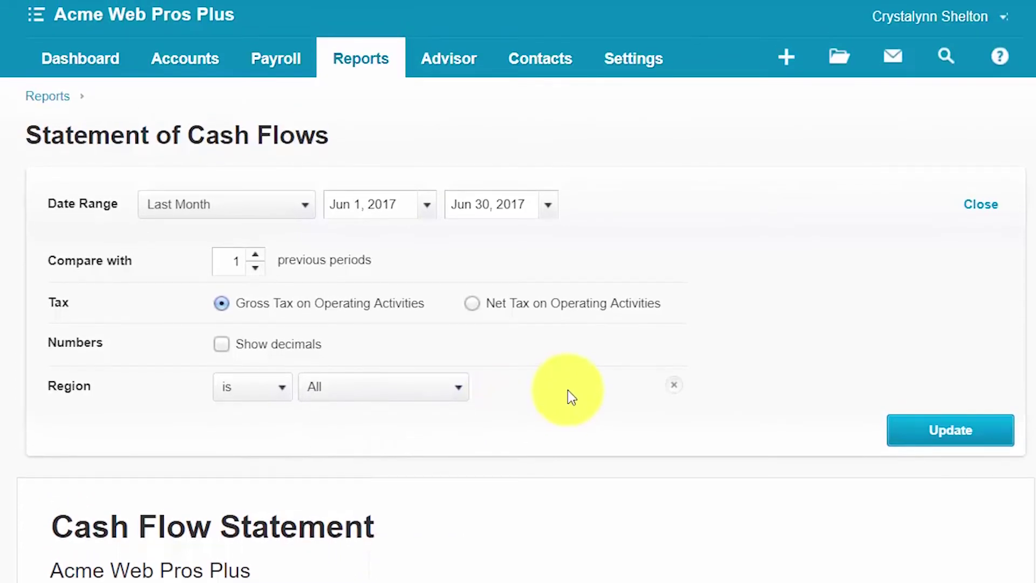
pyautogui.click(224, 348)
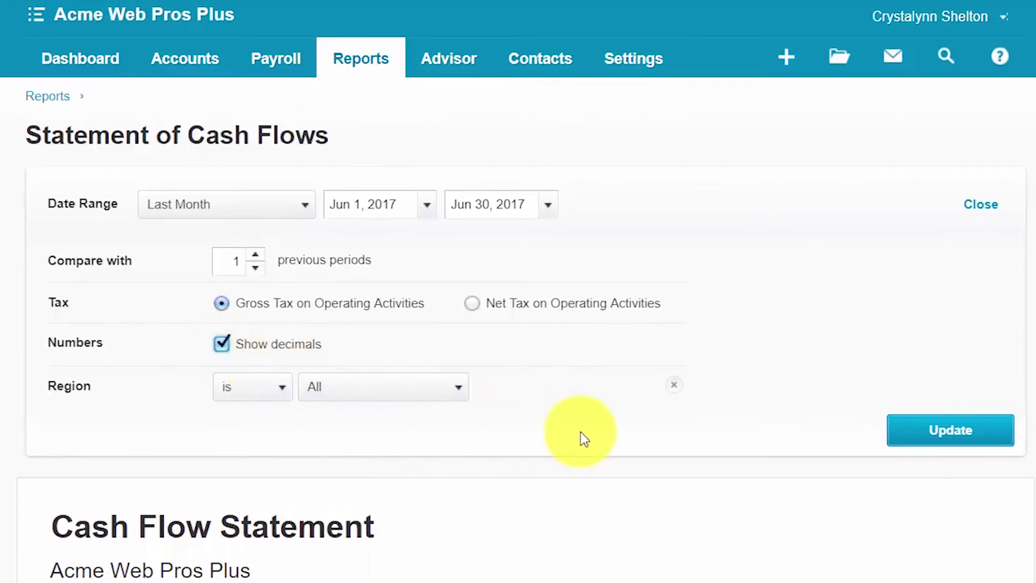
pyautogui.click(932, 435)
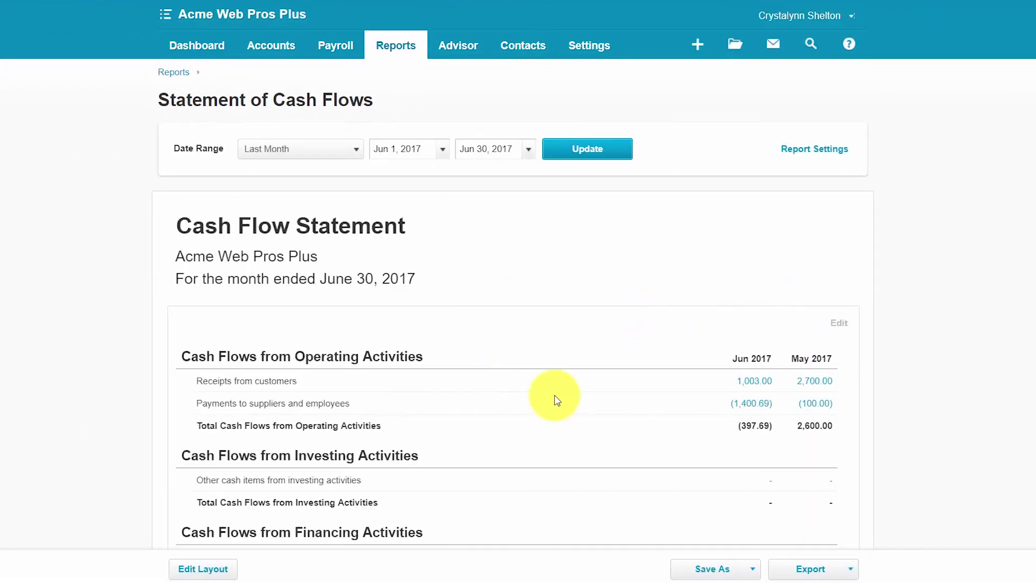
# - In the report layout, rename the "Payments to suppliers and employees" group to "Payments to suppliers" and apply the layout change
pyautogui.scroll(-3, 539, 399)
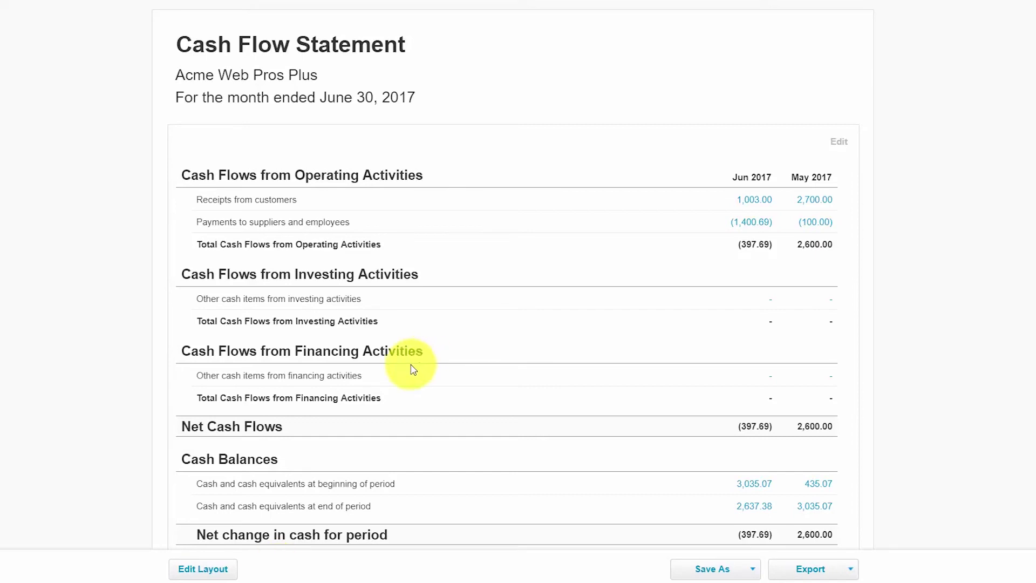
pyautogui.click(209, 570)
pyautogui.click(208, 569)
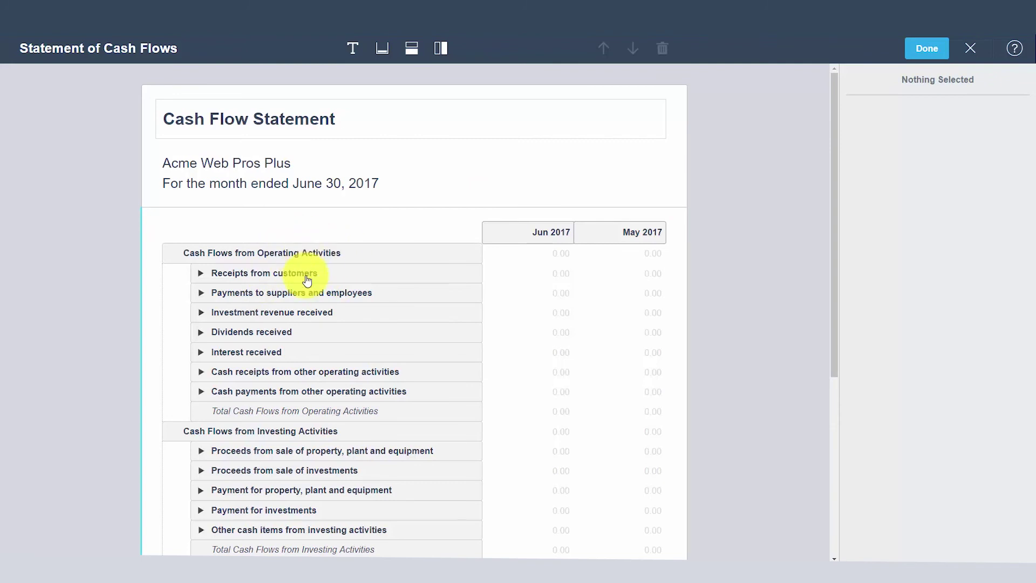
pyautogui.click(376, 298)
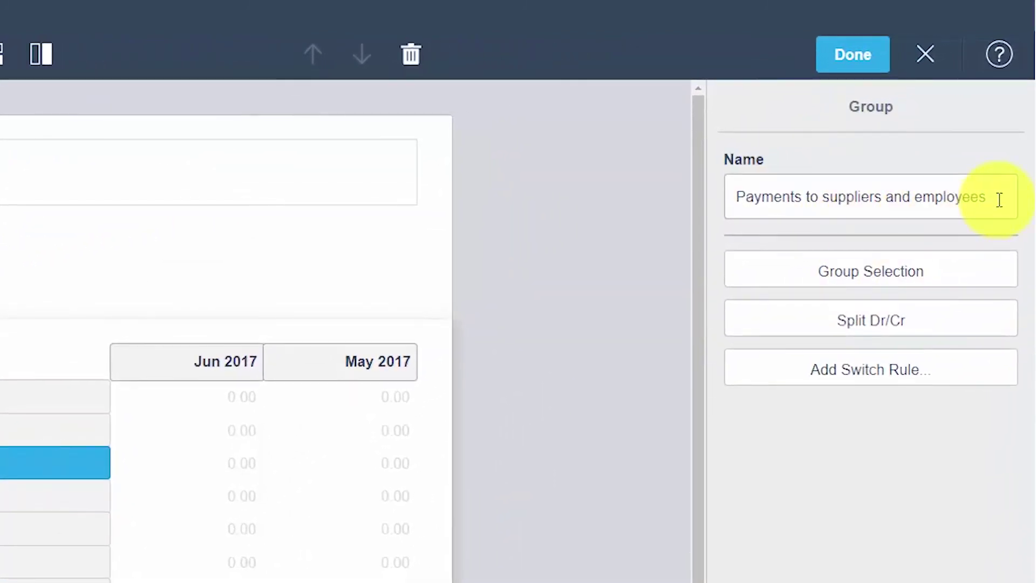
pyautogui.click(999, 200)
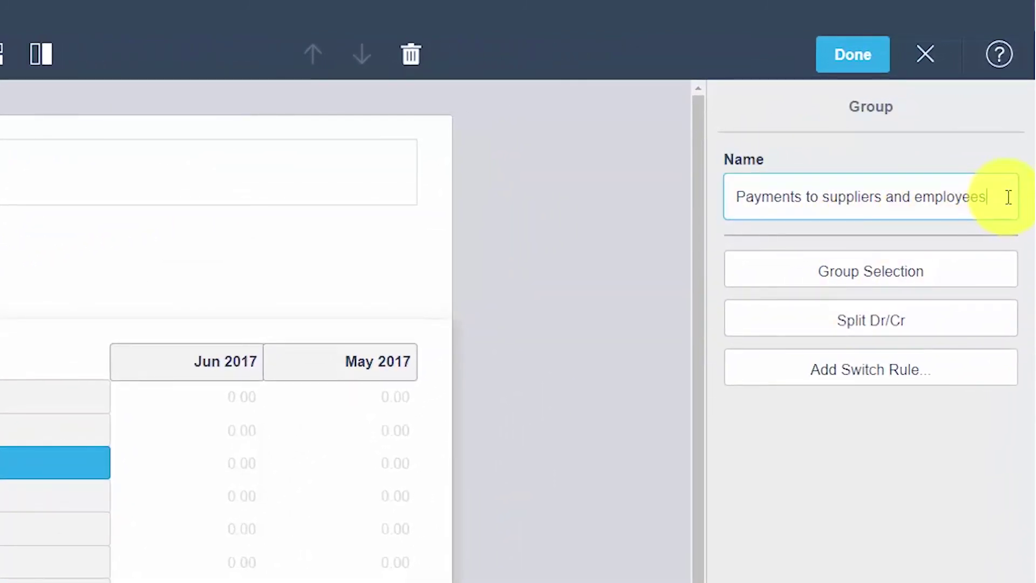
pyautogui.press('BackSpace')
pyautogui.press('BackSpace')
pyautogui.press('BackSpace')
pyautogui.press('BackSpace')
pyautogui.press('BackSpace')
pyautogui.press('BackSpace')
pyautogui.press('BackSpace')
pyautogui.press('BackSpace')
pyautogui.press('BackSpace')
pyautogui.press('BackSpace')
pyautogui.press('BackSpace')
pyautogui.press('BackSpace')
pyautogui.press('BackSpace')
pyautogui.press('BackSpace')
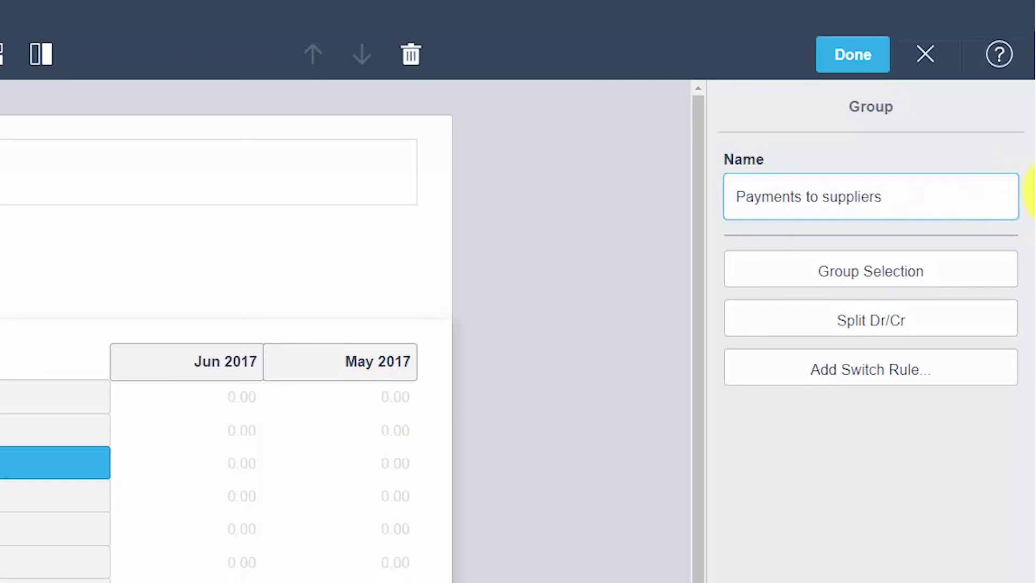
pyautogui.click(853, 54)
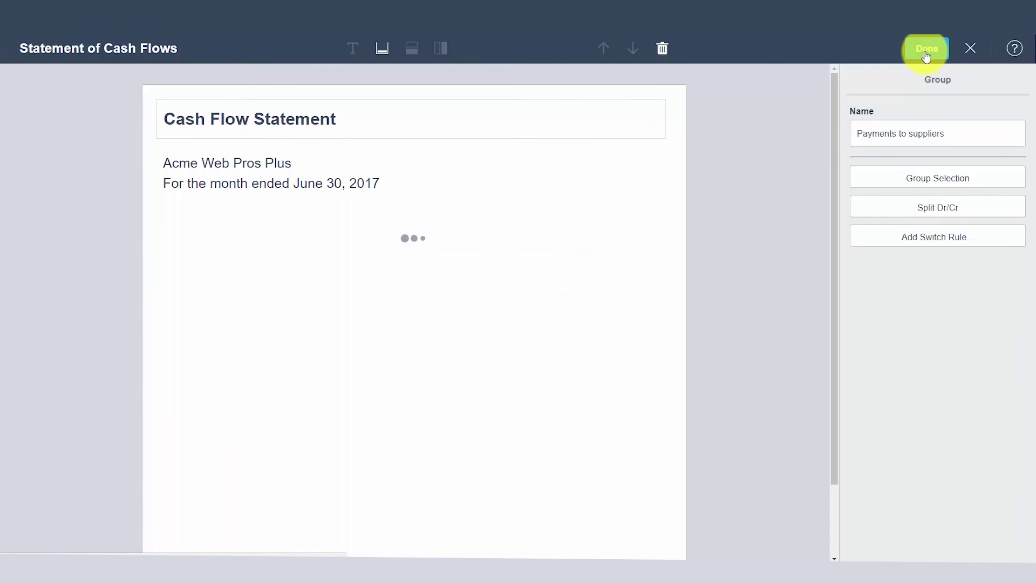
pyautogui.click(926, 50)
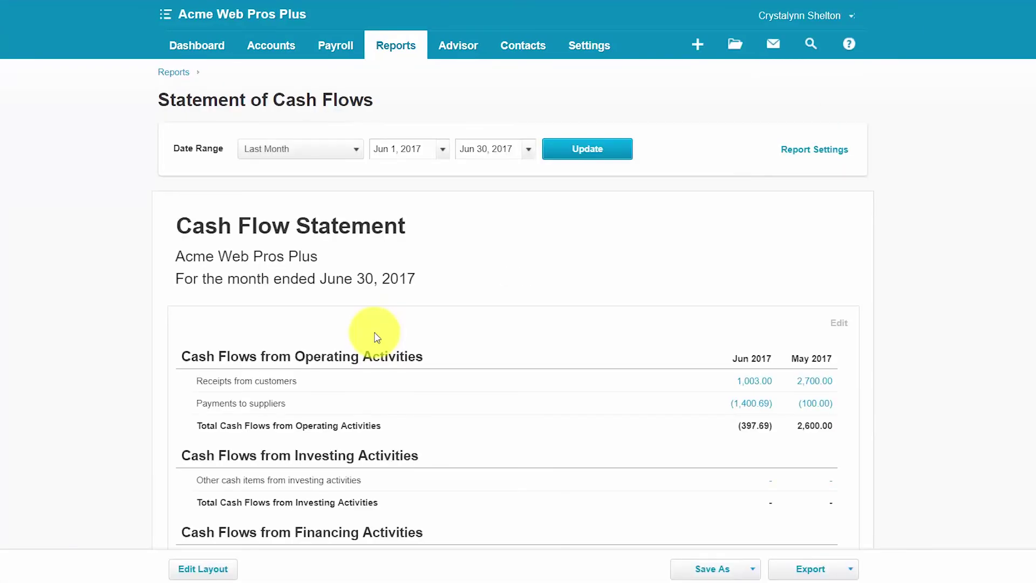
# - Save the report as a custom report named "Statement of Cash Flows V1", set as the default view, and return to the dashboard
pyautogui.scroll(-2, 346, 332)
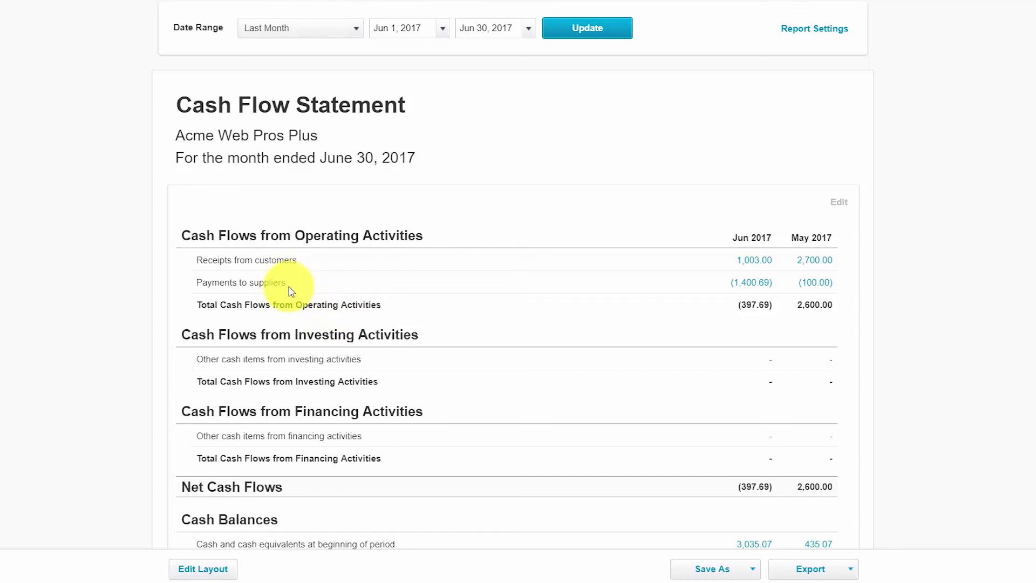
pyautogui.click(752, 571)
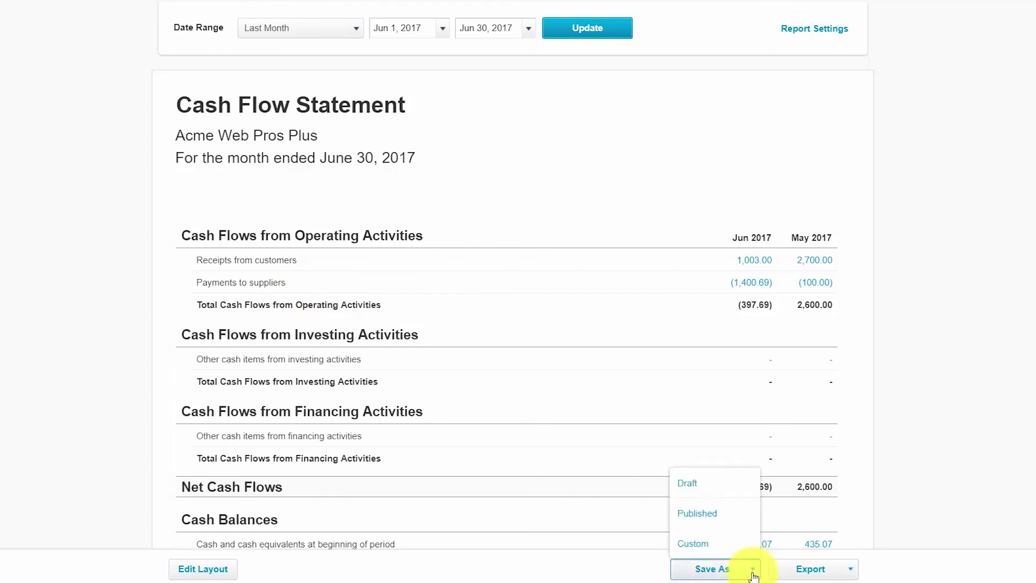
pyautogui.click(701, 545)
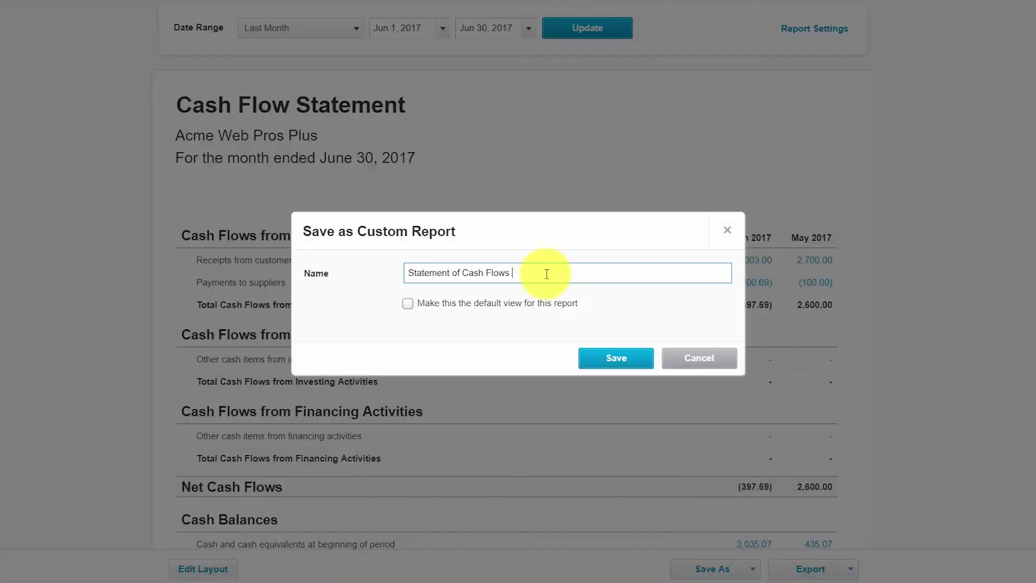
pyautogui.write('V1')
pyautogui.click(408, 304)
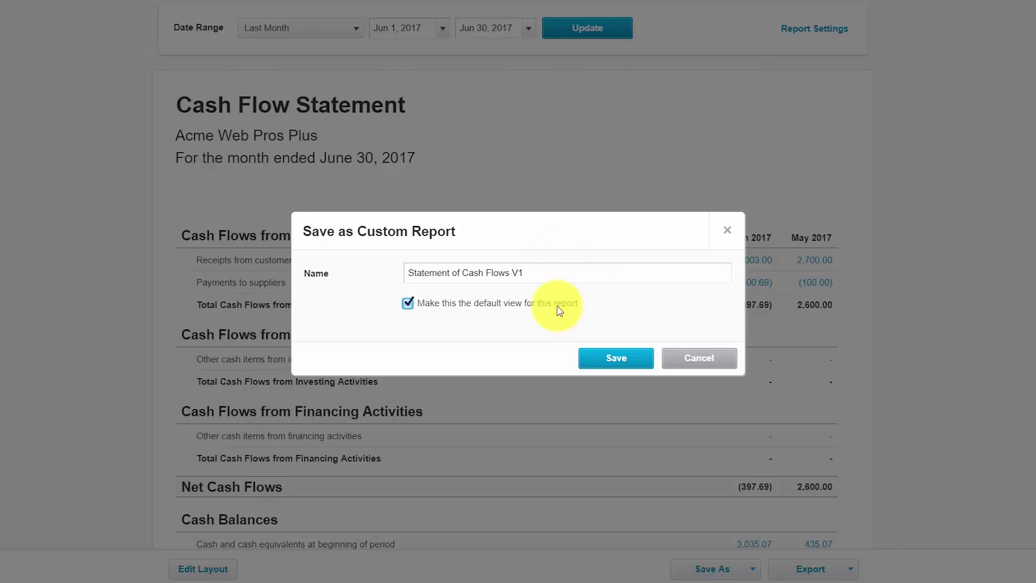
pyautogui.click(601, 362)
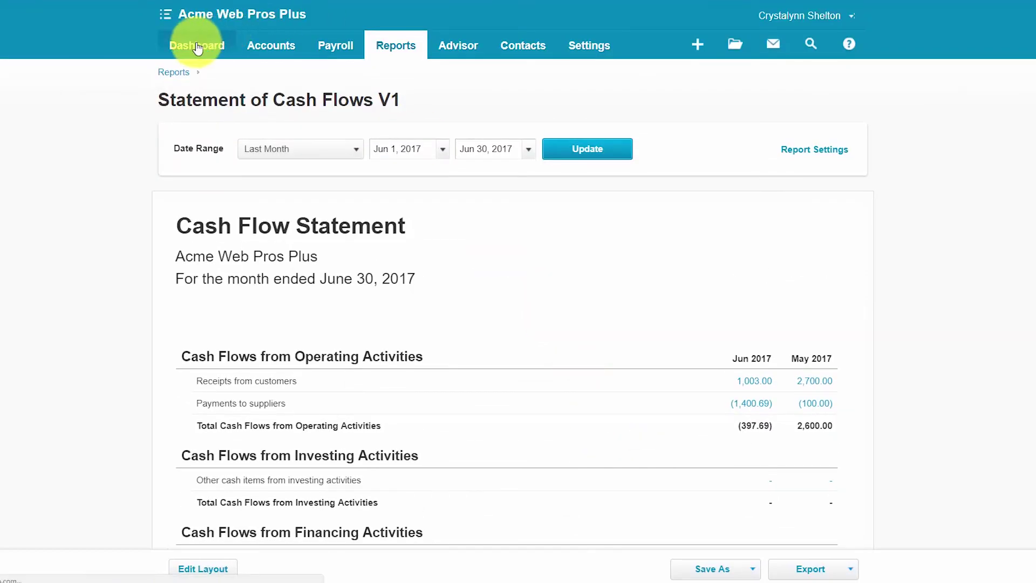
pyautogui.click(198, 48)
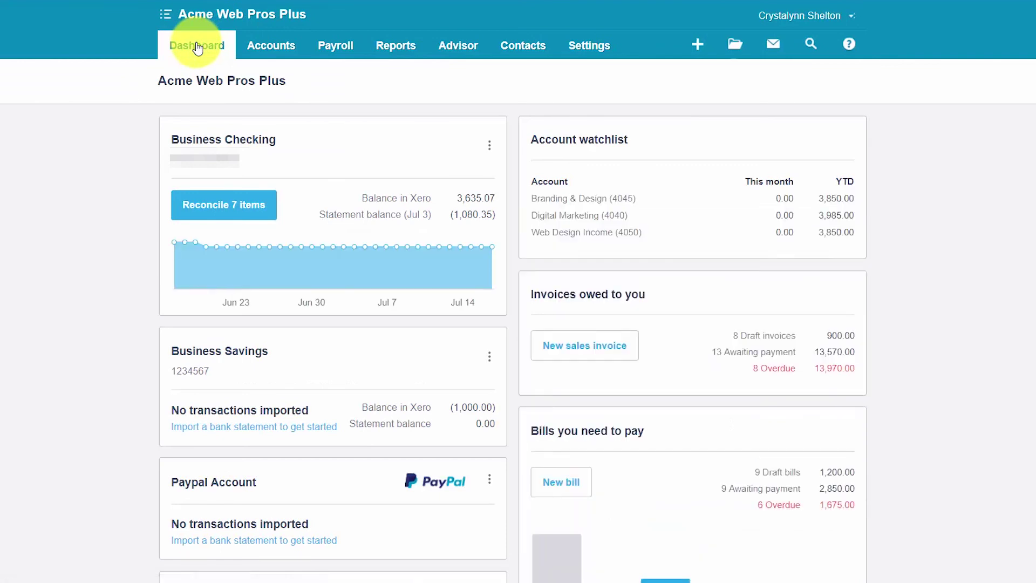